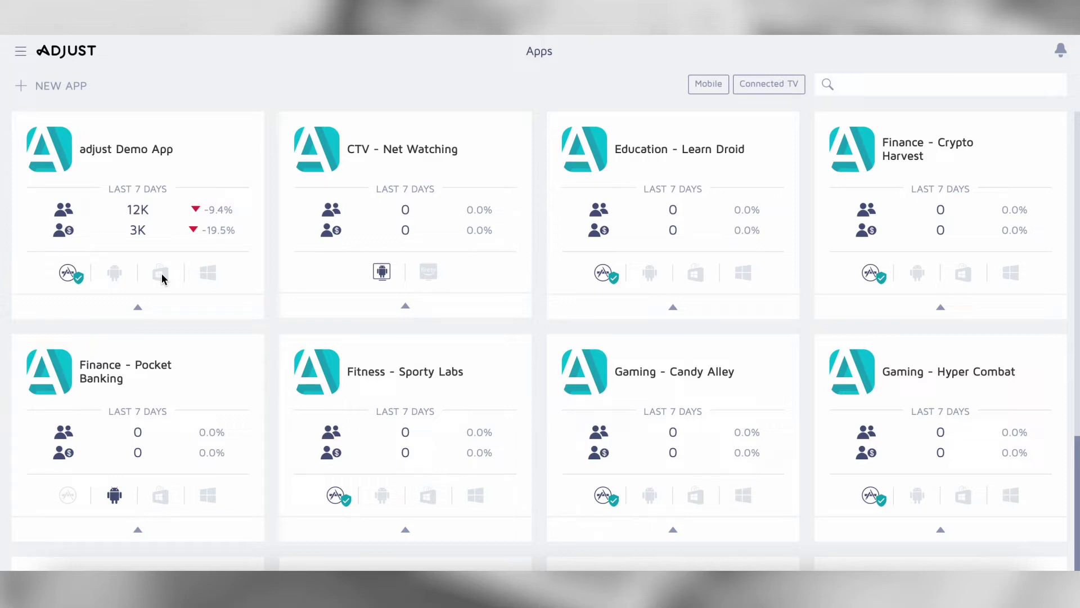
- Open Partner Setup from the adjust Demo App card's shortcut menu
{"action": "left_click", "coordinate": [138, 309]}
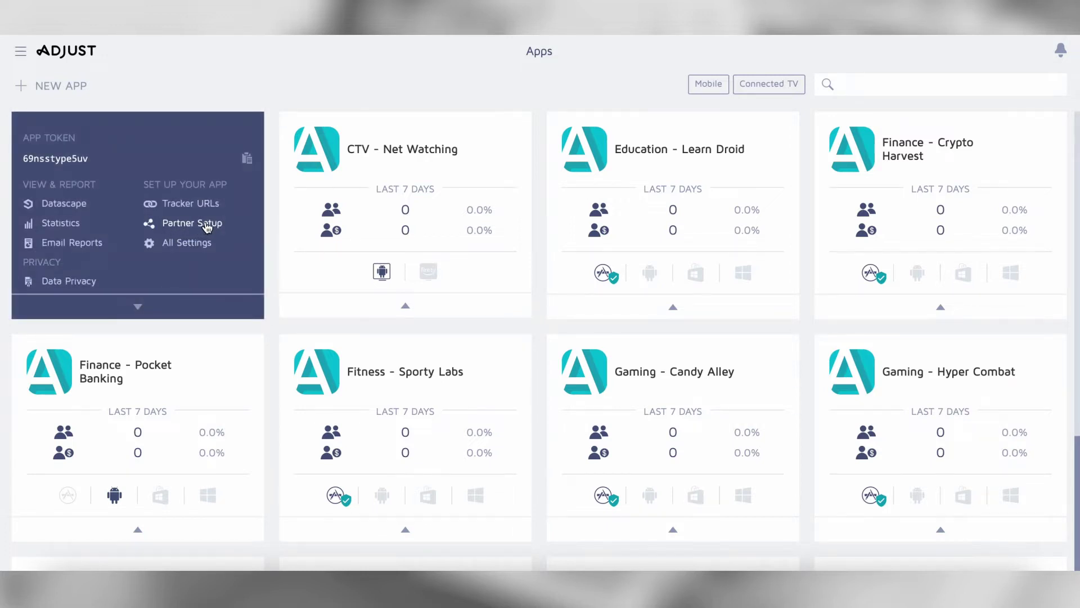
{"action": "left_click", "coordinate": [207, 229]}
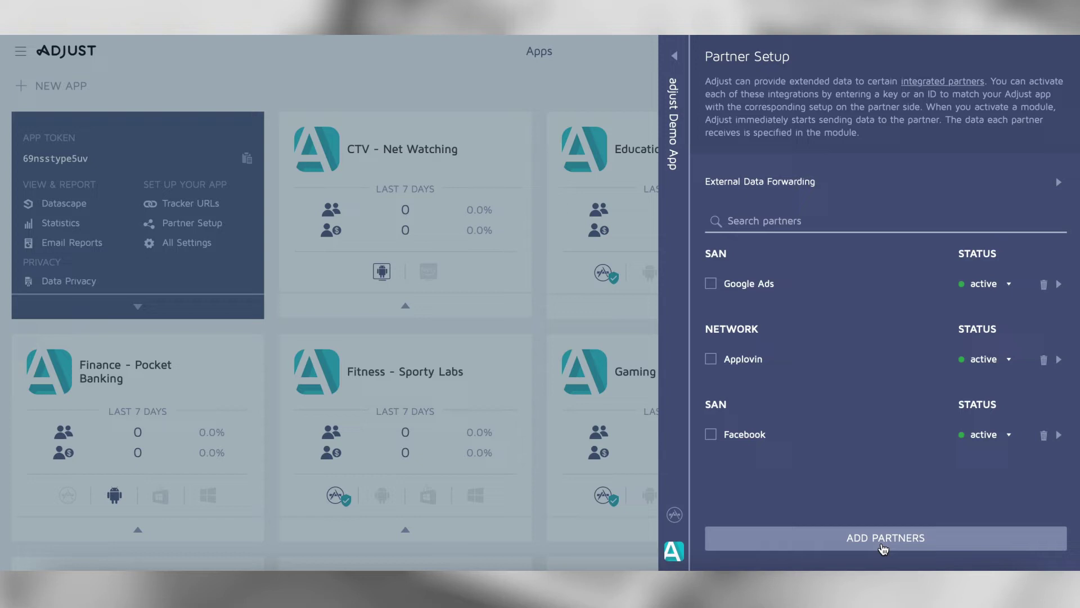
- Begin adding a new partner to adjust Demo App
{"action": "left_click", "coordinate": [899, 541]}
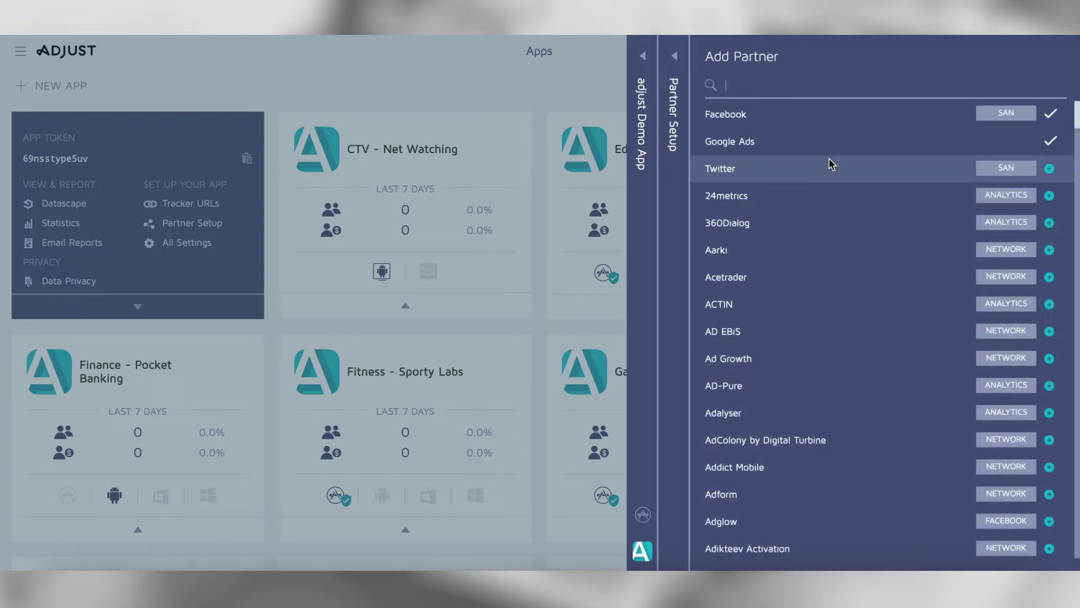
{"action": "type", "text": "Awi"}
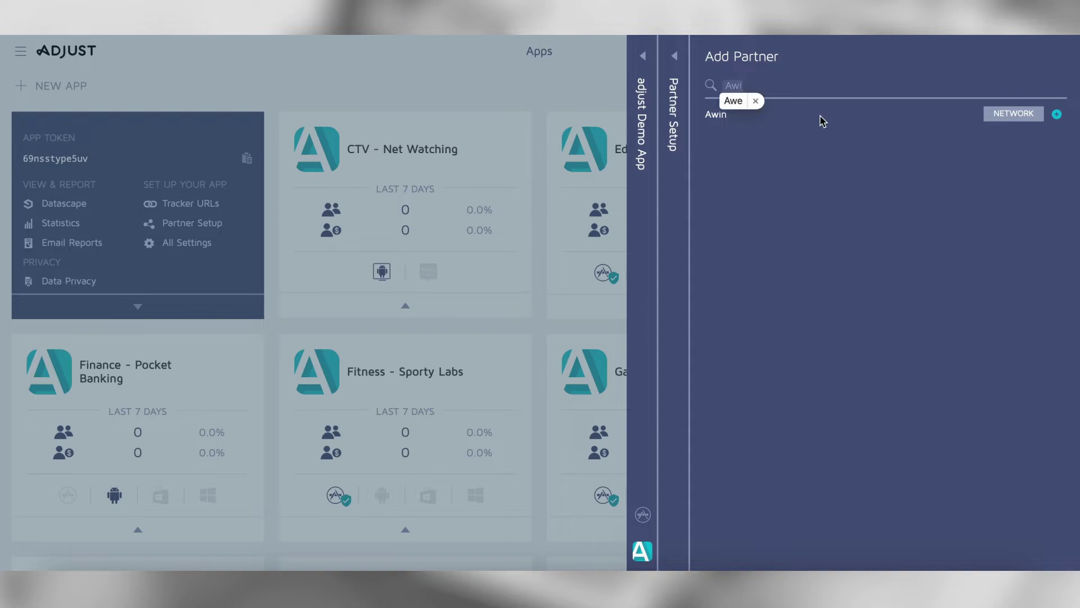
{"action": "type", "text": "n"}
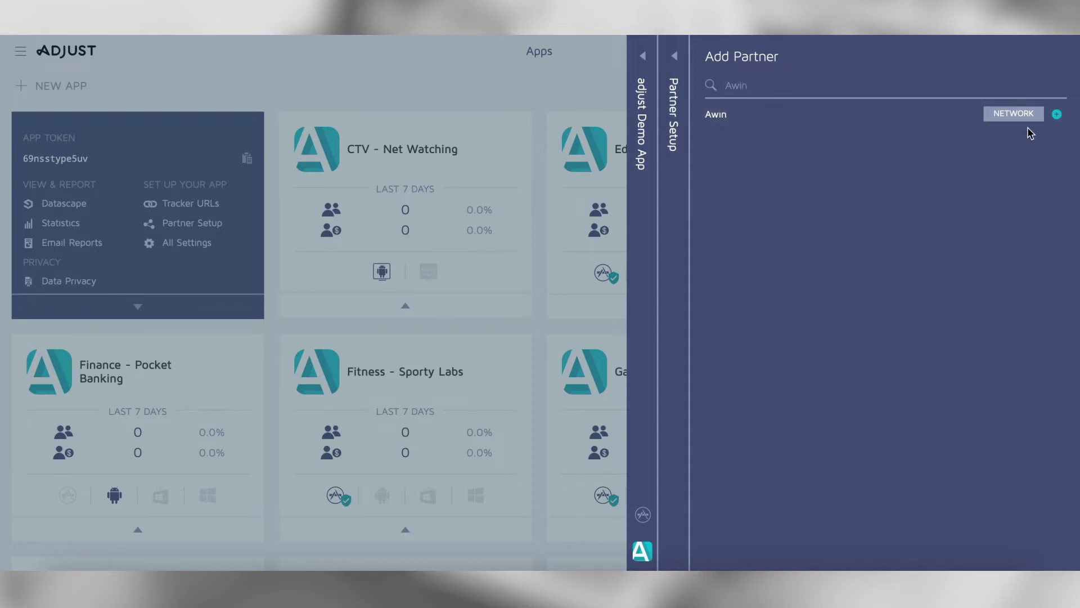
- Add Awin with install commission group 'Example - INSTALL' and activate its module
{"action": "left_click", "coordinate": [1057, 115]}
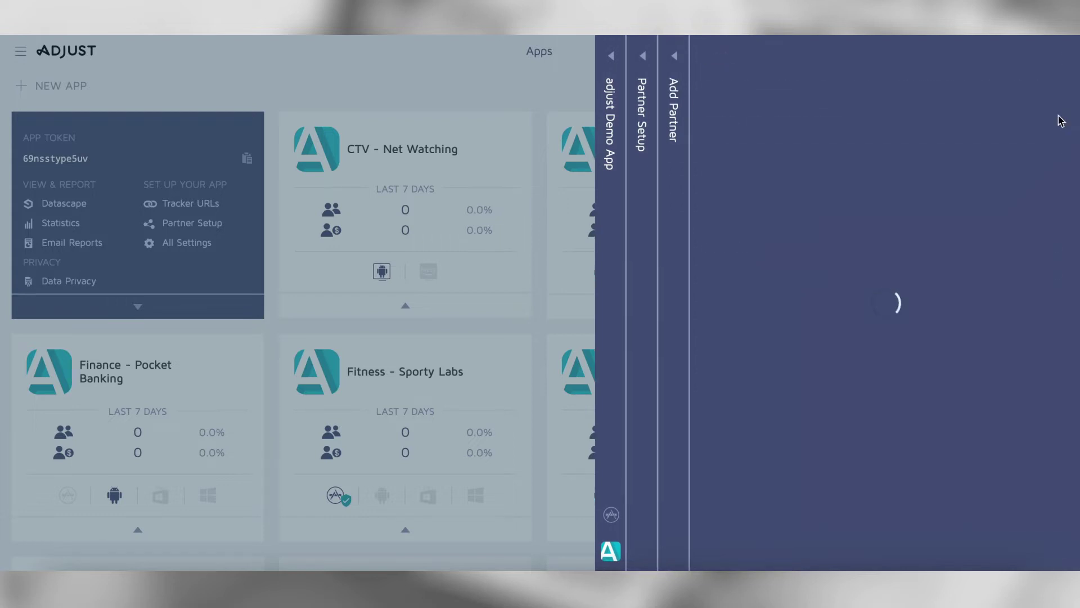
{"action": "left_click", "coordinate": [889, 139]}
{"action": "type", "text": "E"}
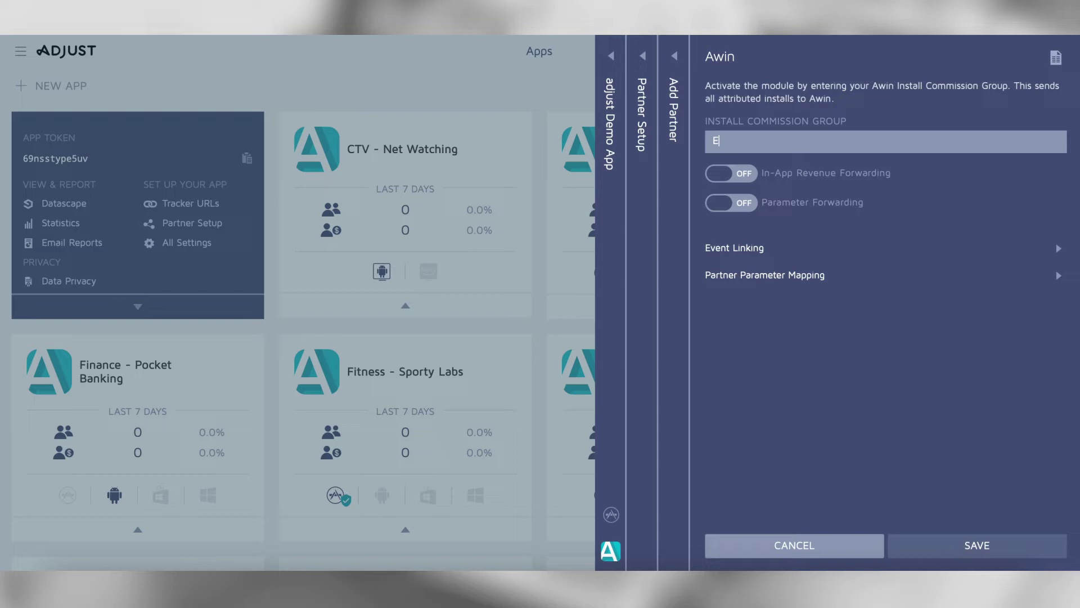
{"action": "type", "text": "xample - INSTALL"}
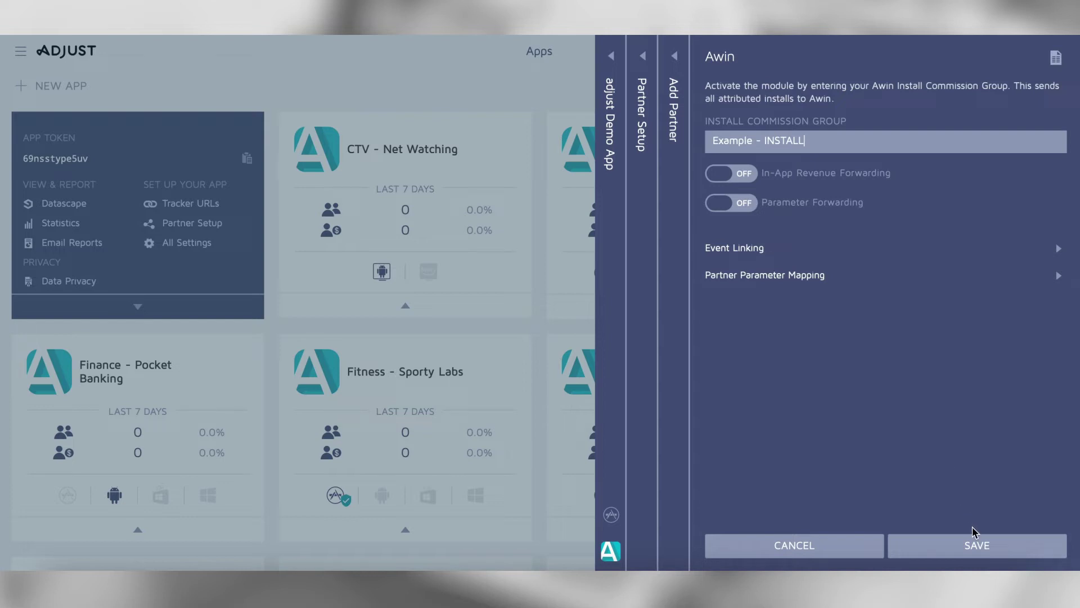
{"action": "left_click", "coordinate": [980, 546]}
{"action": "left_click", "coordinate": [984, 550]}
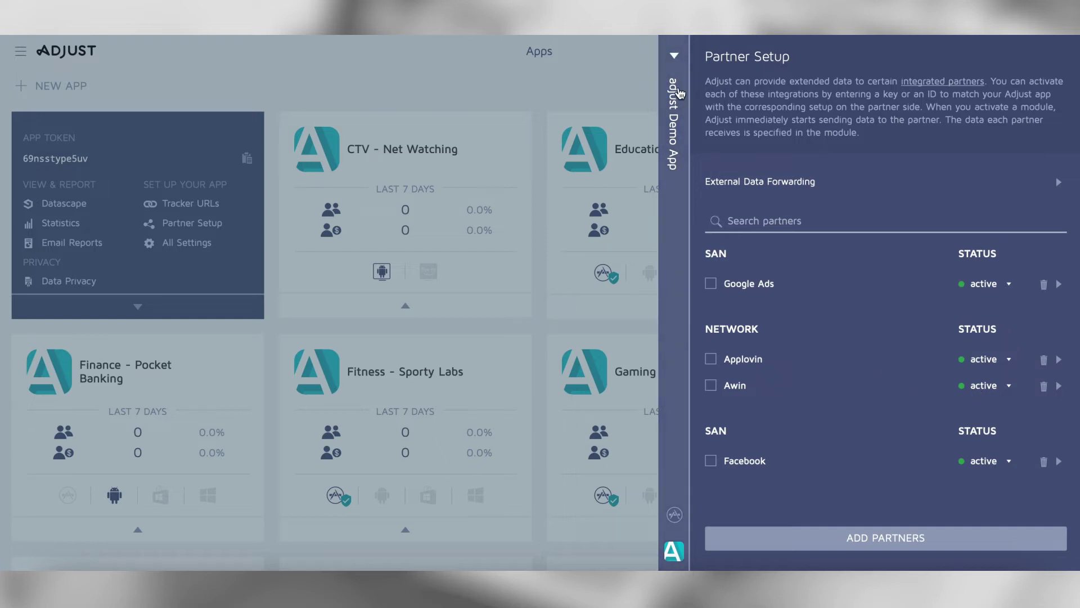
- Open the adjust Demo App's Trackers page from the app settings menu
{"action": "left_click", "coordinate": [675, 61]}
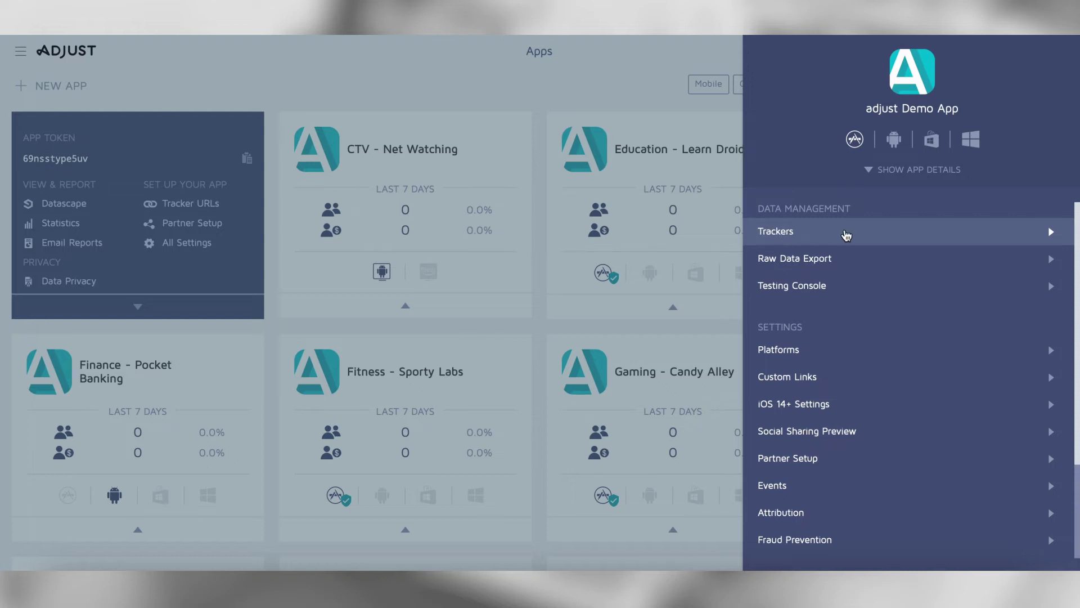
{"action": "left_click", "coordinate": [845, 234]}
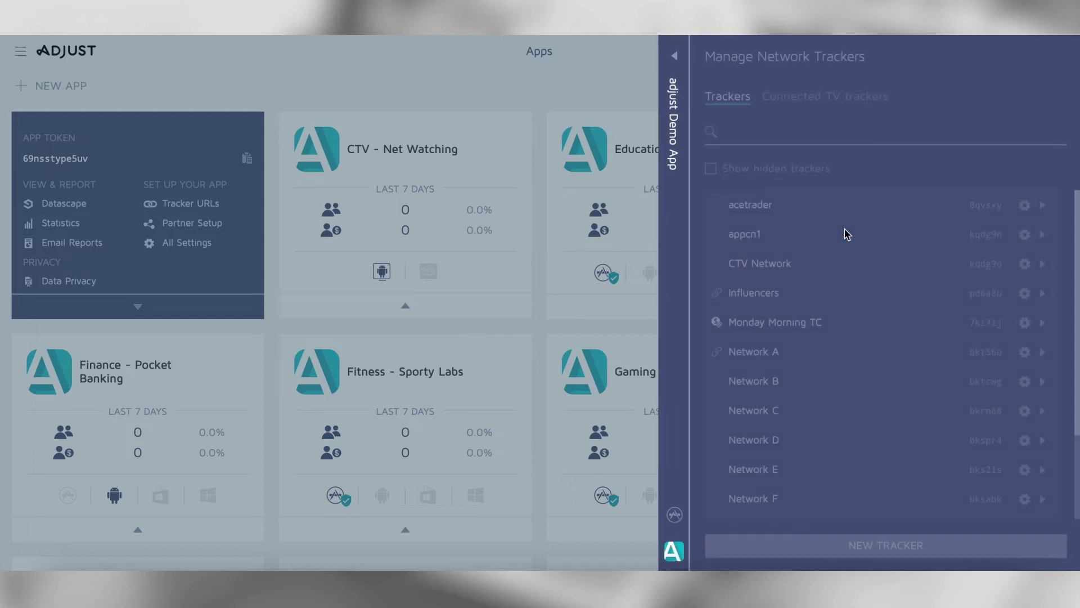
- Start a new tracker named 'Test tracker for Awin' with Awin as its network
{"action": "left_click", "coordinate": [883, 553]}
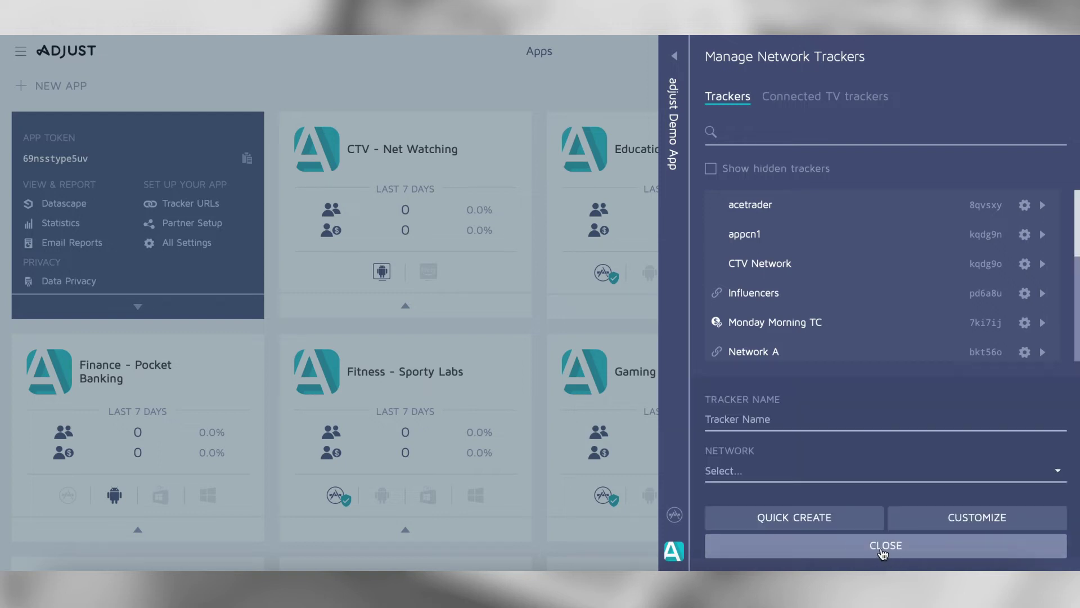
{"action": "left_click", "coordinate": [793, 426]}
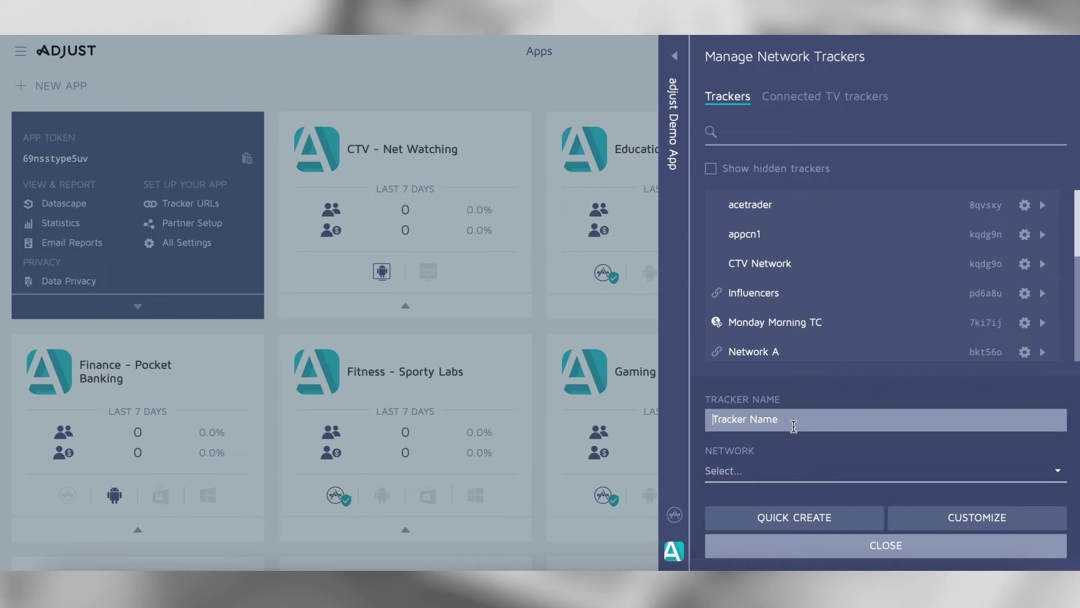
{"action": "type", "text": "Test tracker for Awin"}
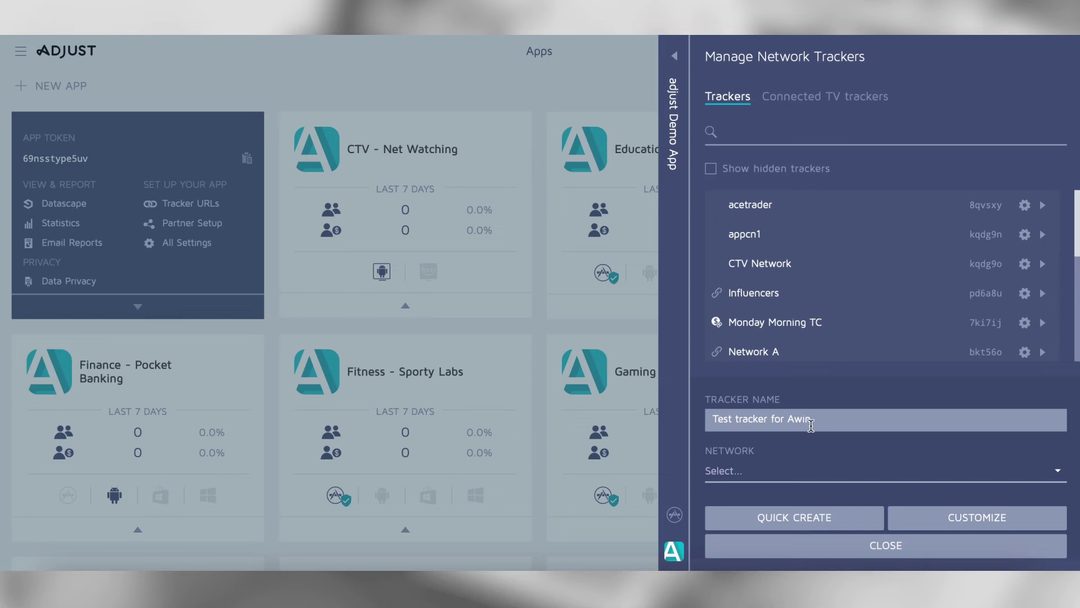
{"action": "left_click", "coordinate": [749, 472]}
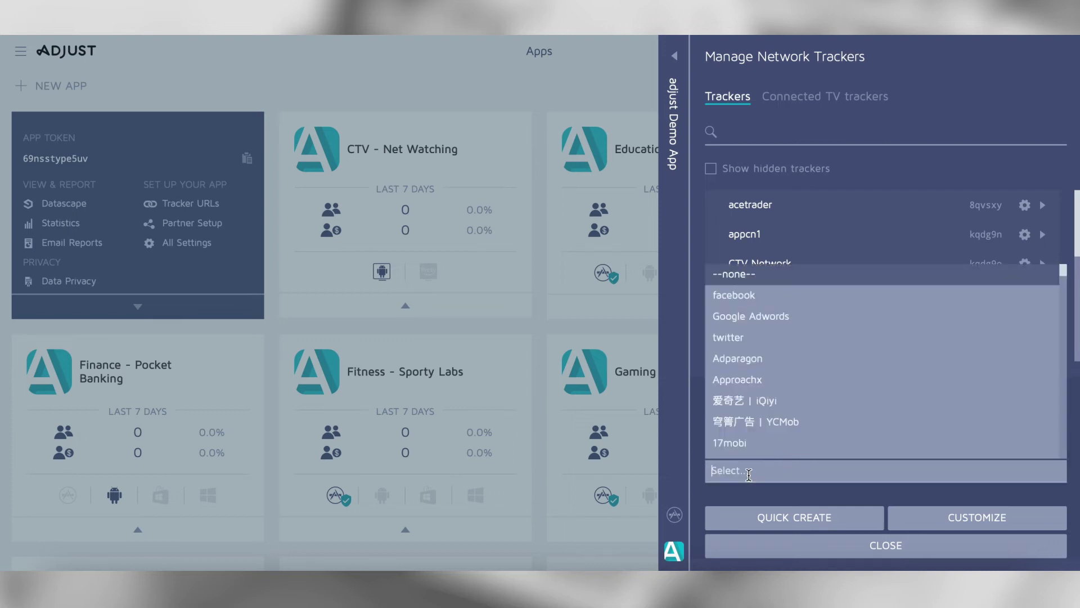
{"action": "type", "text": "Awin"}
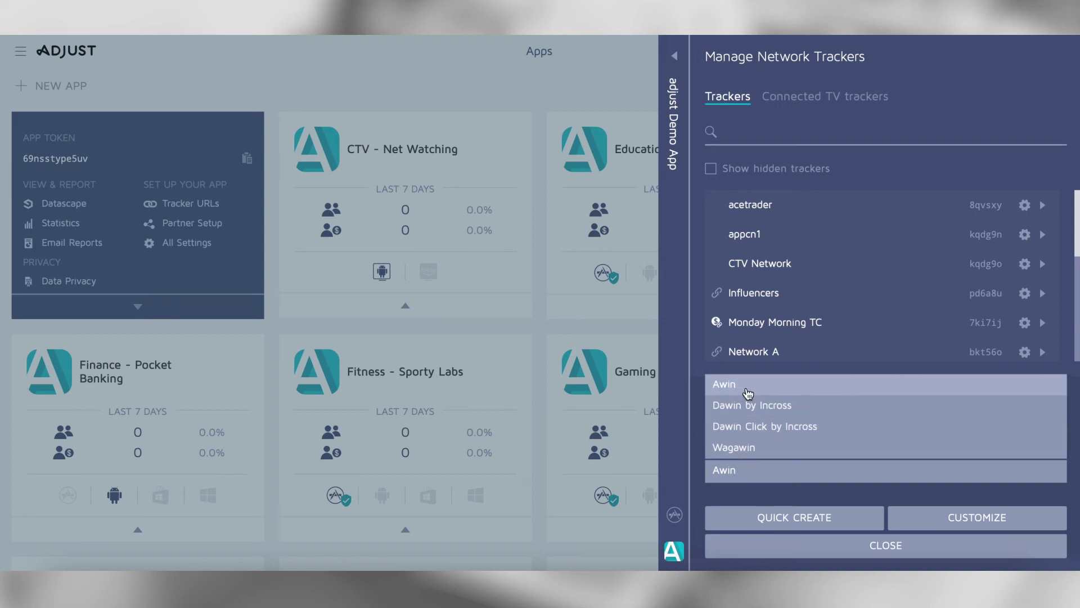
{"action": "left_click", "coordinate": [734, 389]}
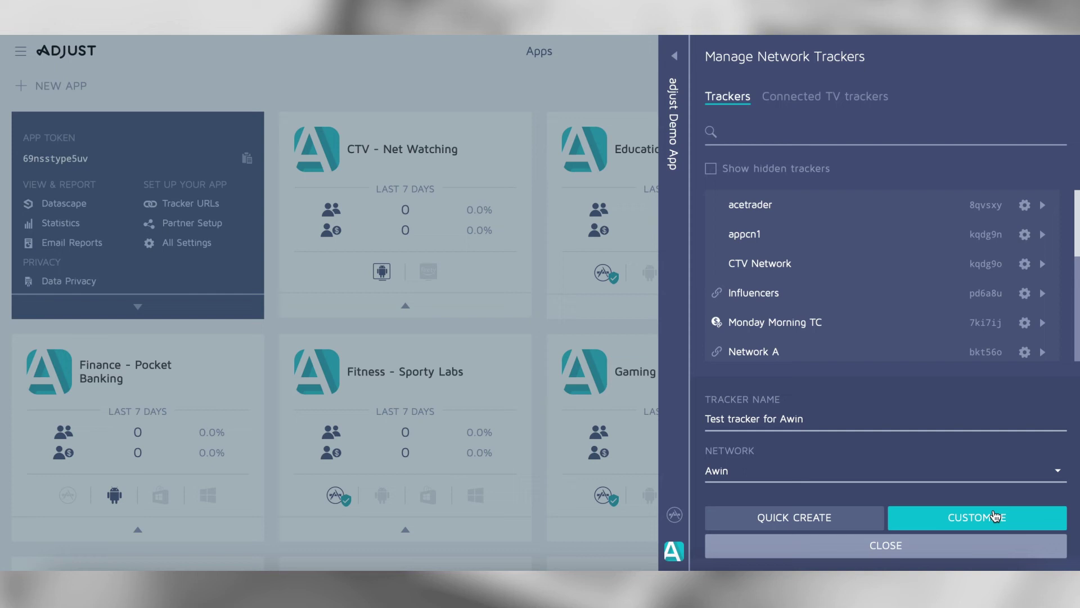
- Create the 'Test tracker for Awin' tracker to get its click and impression URLs
{"action": "left_click", "coordinate": [974, 525]}
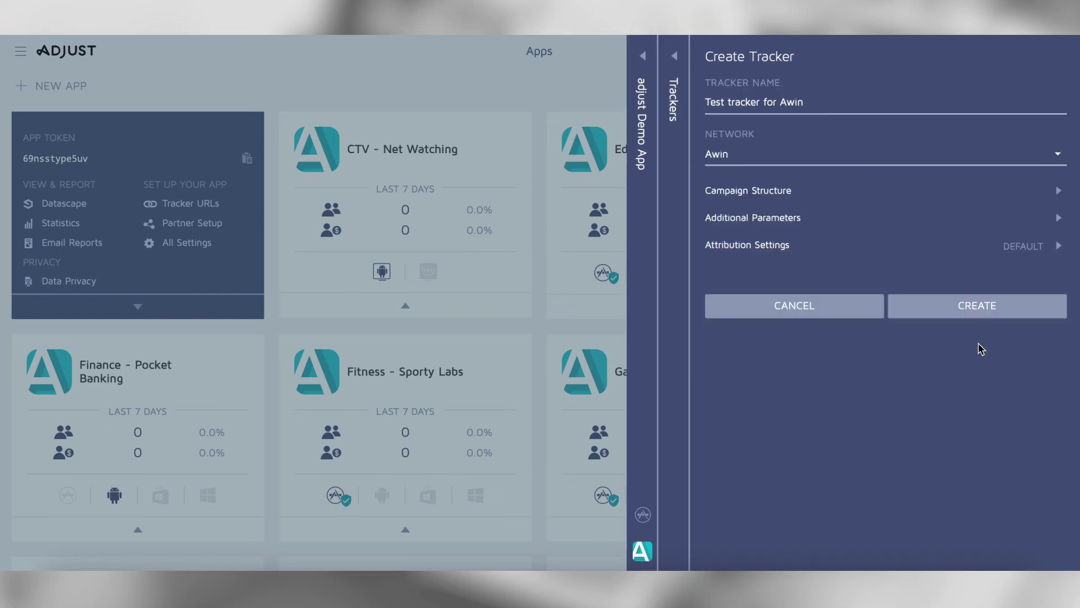
{"action": "left_click", "coordinate": [973, 313]}
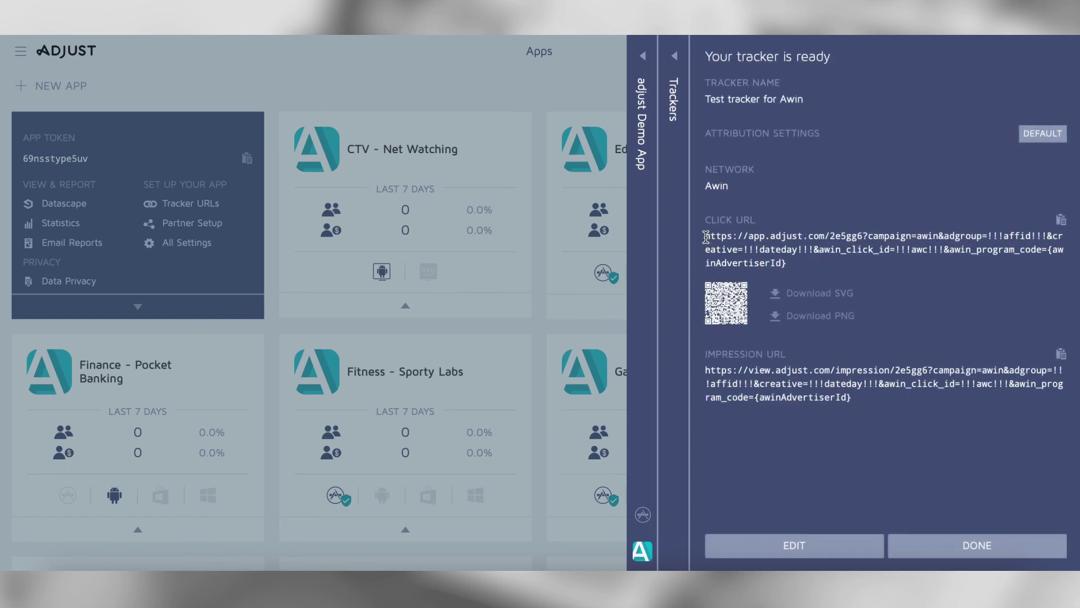
{"action": "left_click_drag", "start_coordinate": [706, 237], "coordinate": [815, 262]}
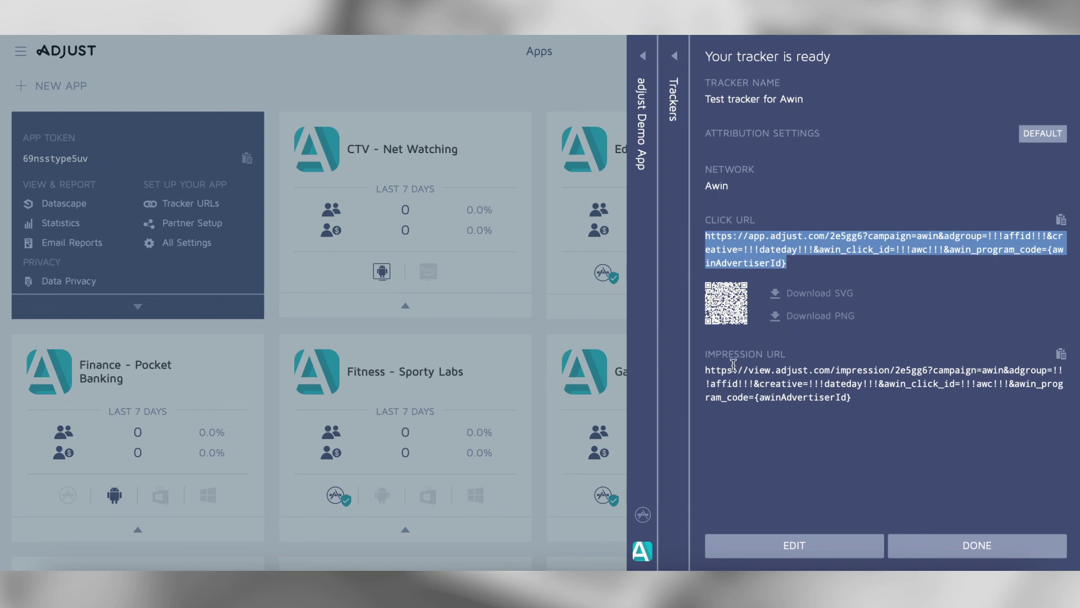
{"action": "left_click_drag", "start_coordinate": [707, 369], "coordinate": [859, 399]}
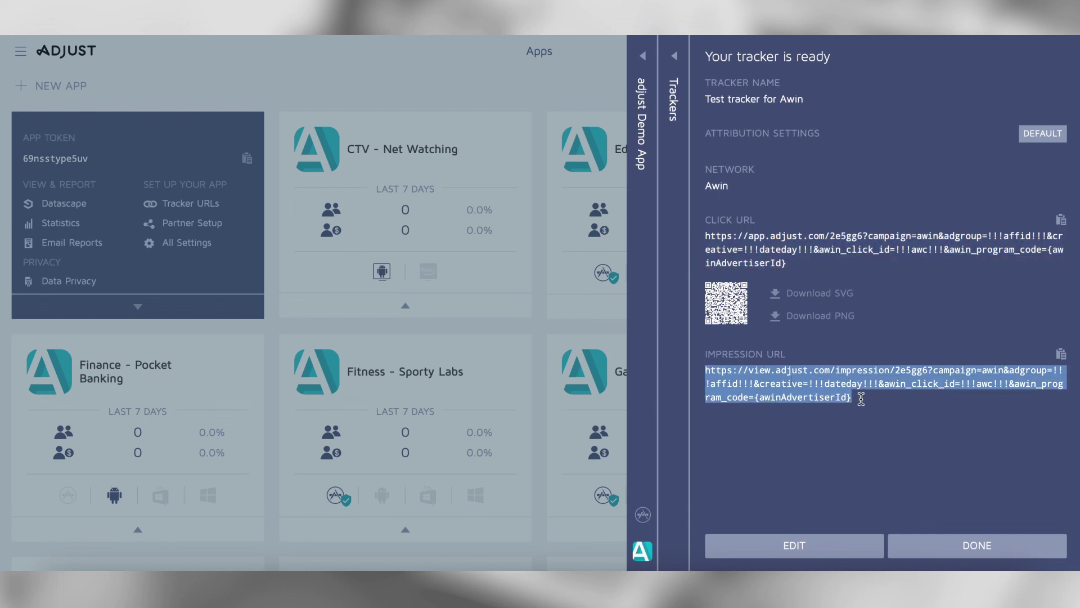